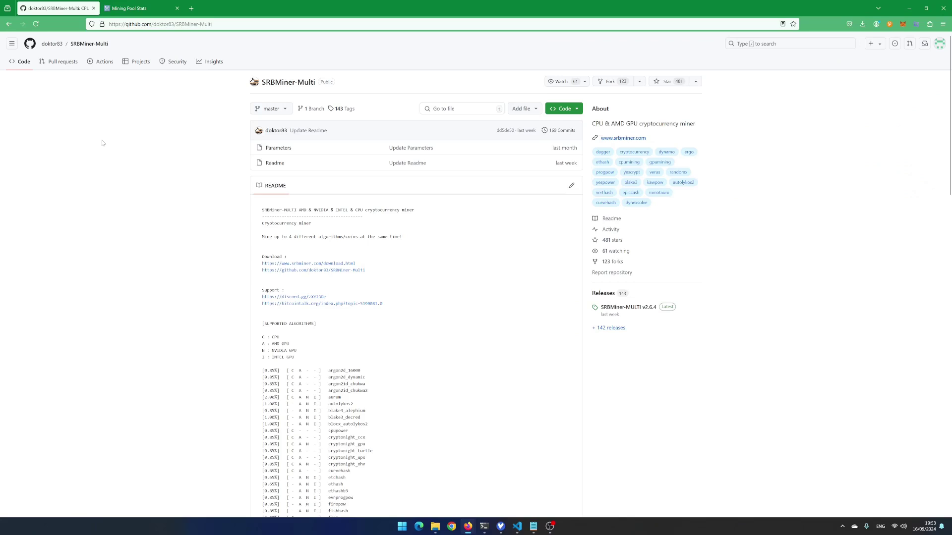
Download SRBMiner-Multi-2-6-4-win64.zip from the v2.6.4 release assets and show it in its folder
click(651, 311)
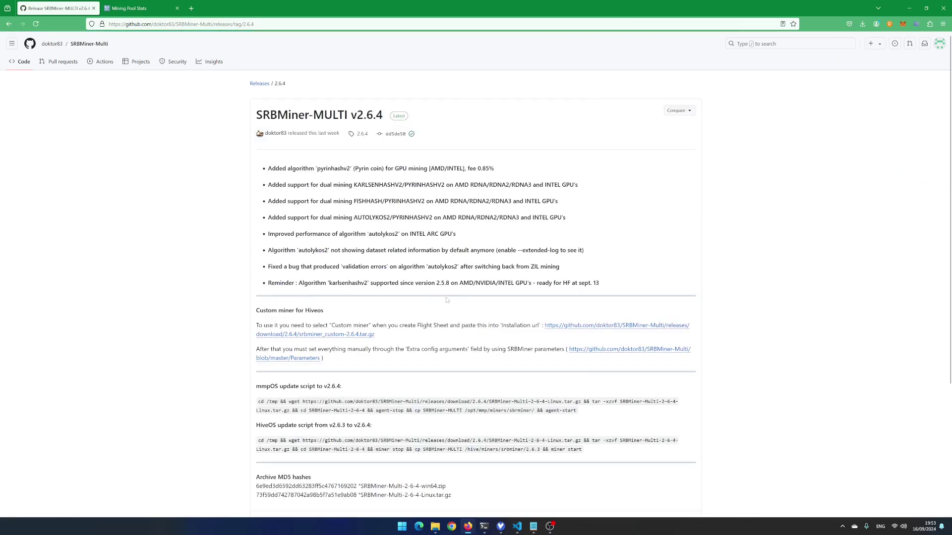
scroll(446, 300, down, 1)
scroll(447, 300, down, 3)
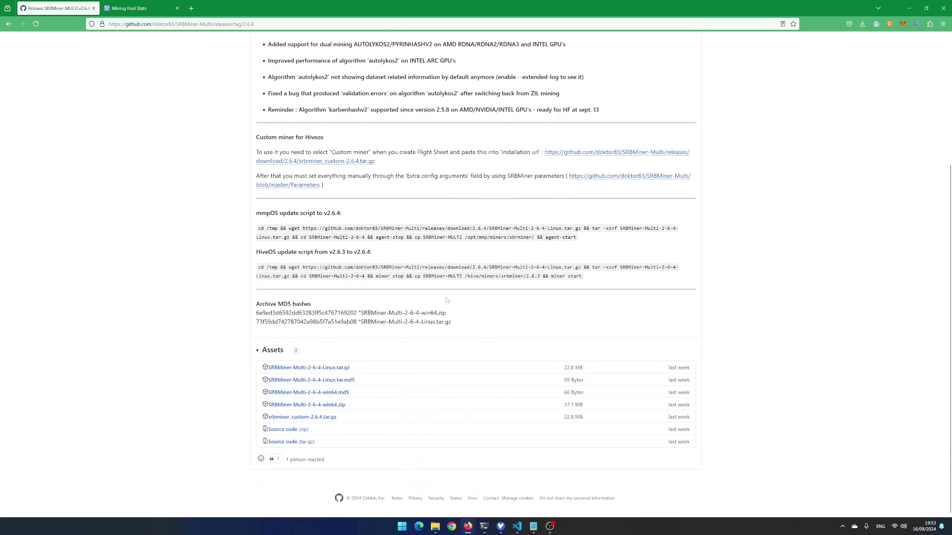
click(329, 407)
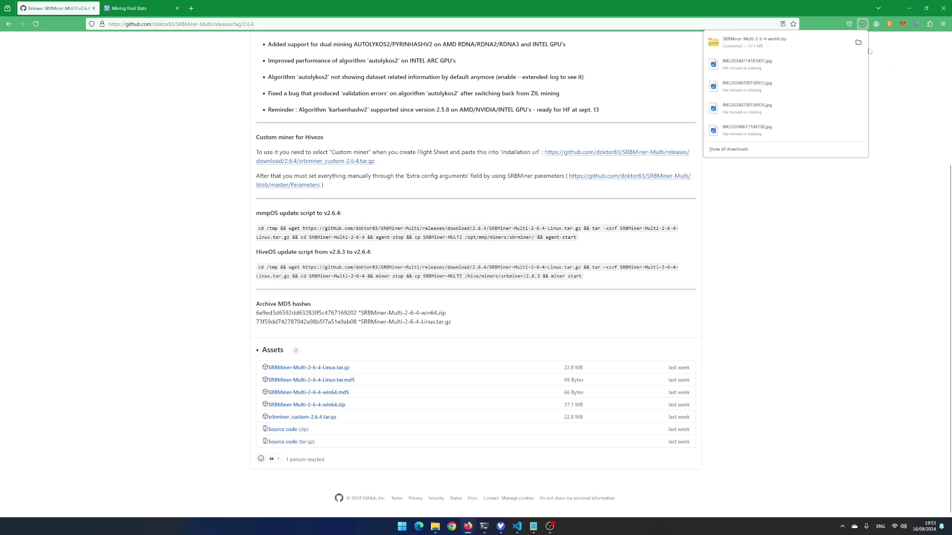
click(858, 43)
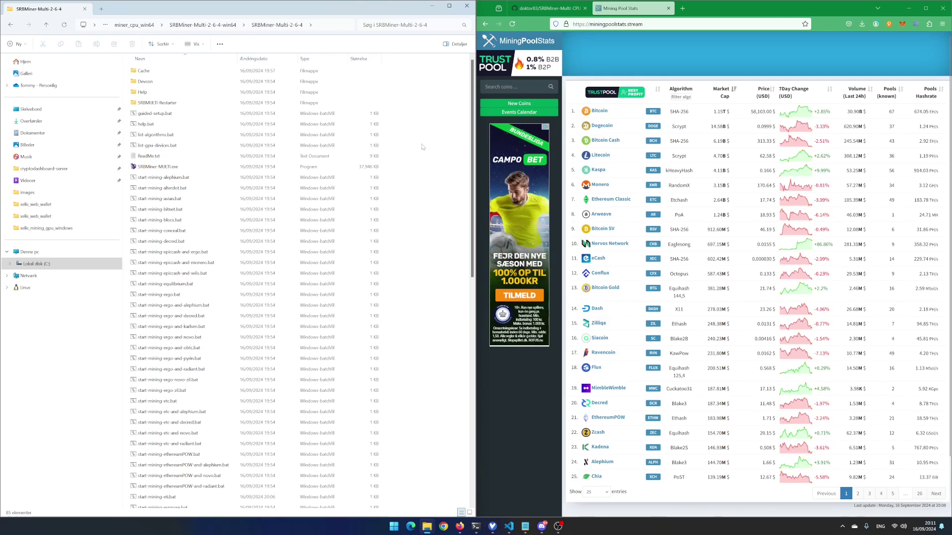
Search MiningPoolStats for 'xelis' and open the Xelis (XEL) pool statistics page
click(611, 55)
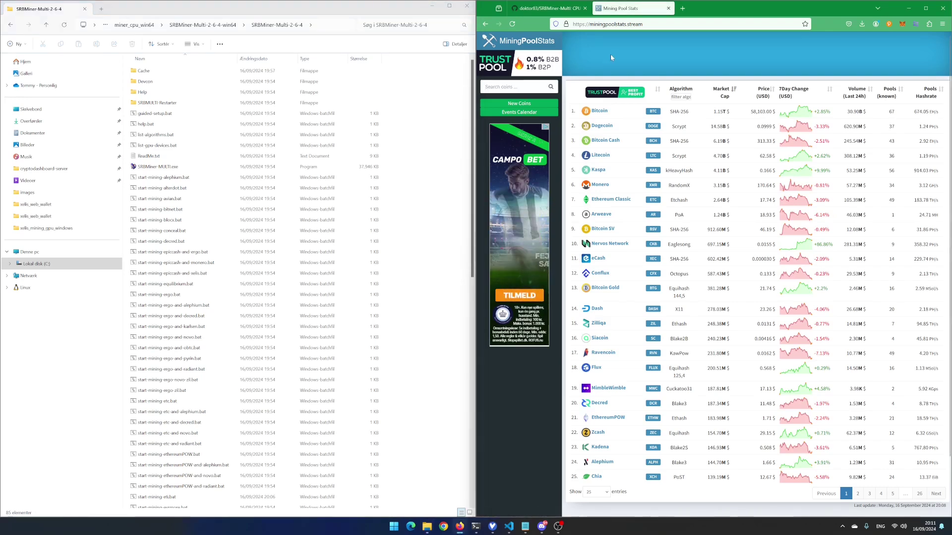
click(513, 87)
text(xelis)
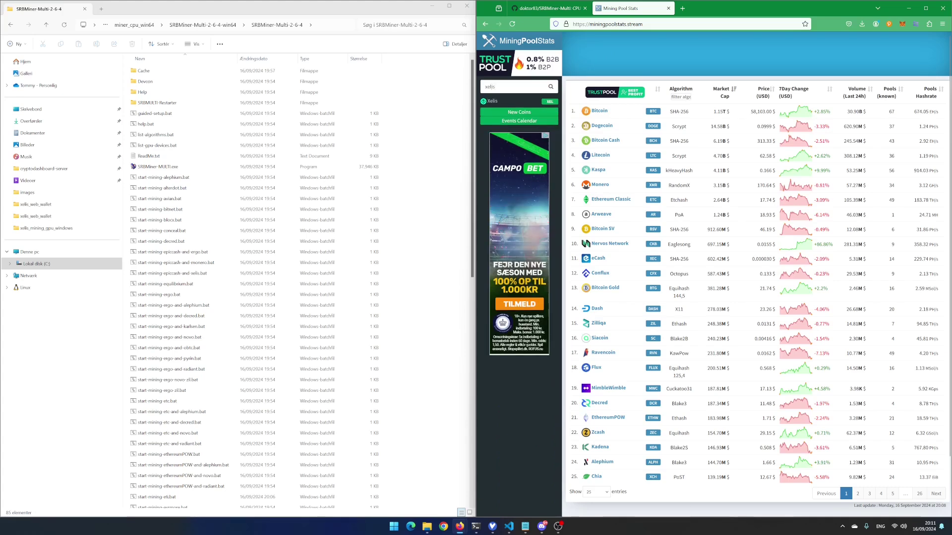
click(493, 101)
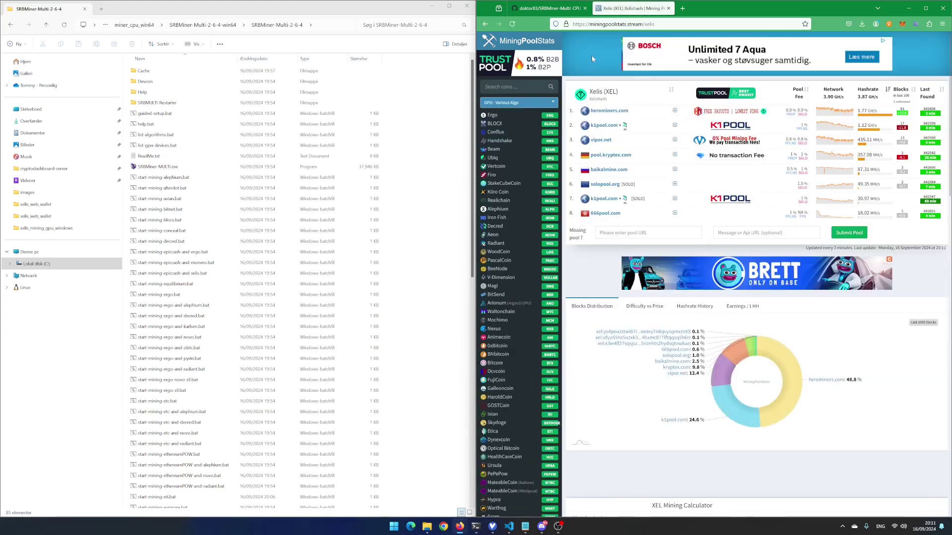
Open vipor.net's Xelis connect page and copy the Germany de.vipor.net server address
click(601, 141)
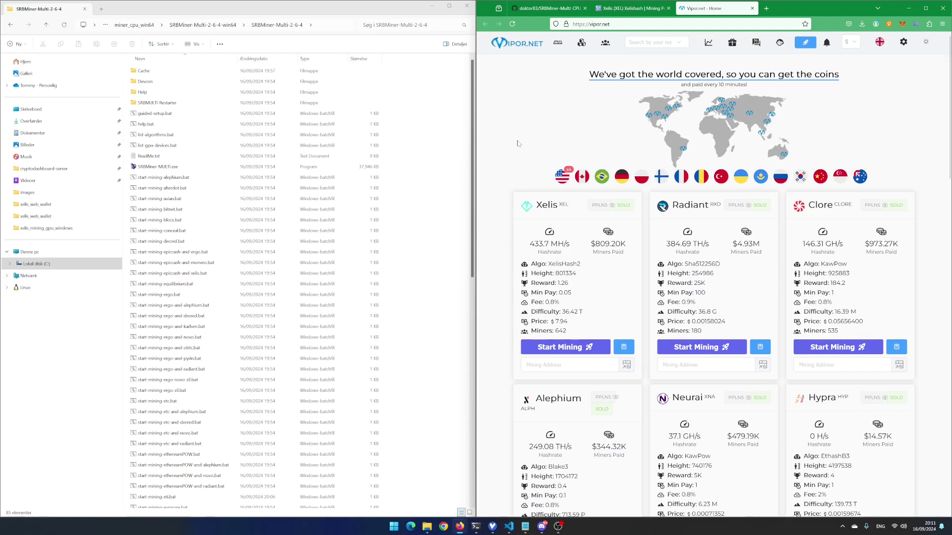
click(565, 347)
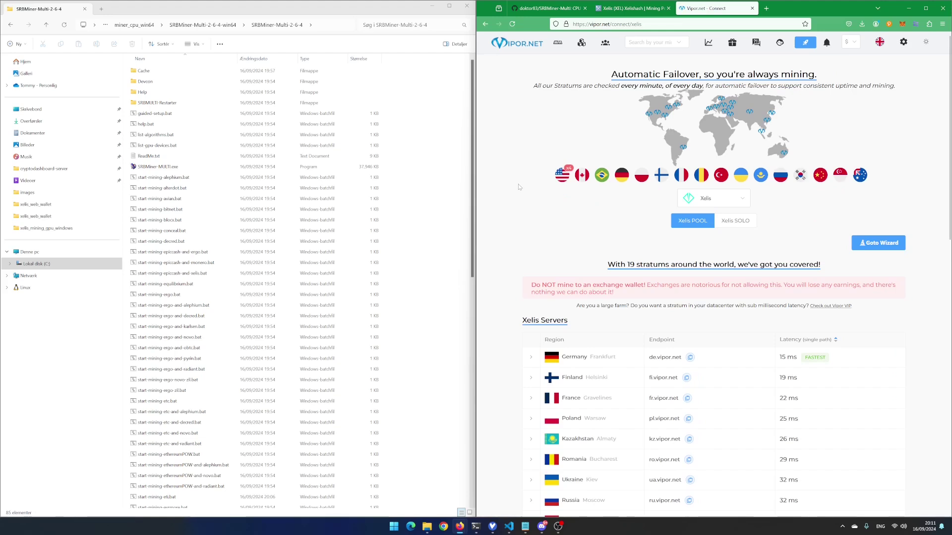
click(691, 361)
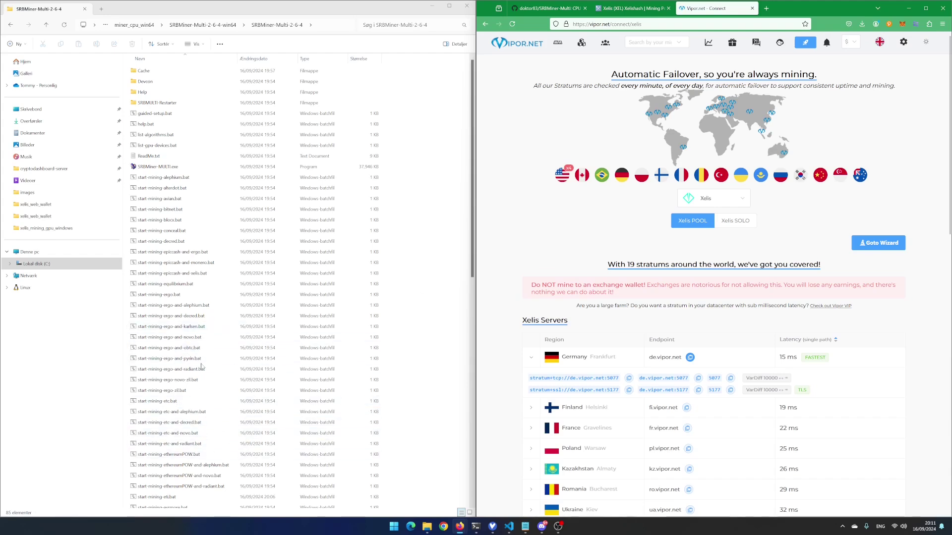
Open start-mining-xelis.bat from the miner folder in Notepad for editing
scroll(201, 367, down, 14)
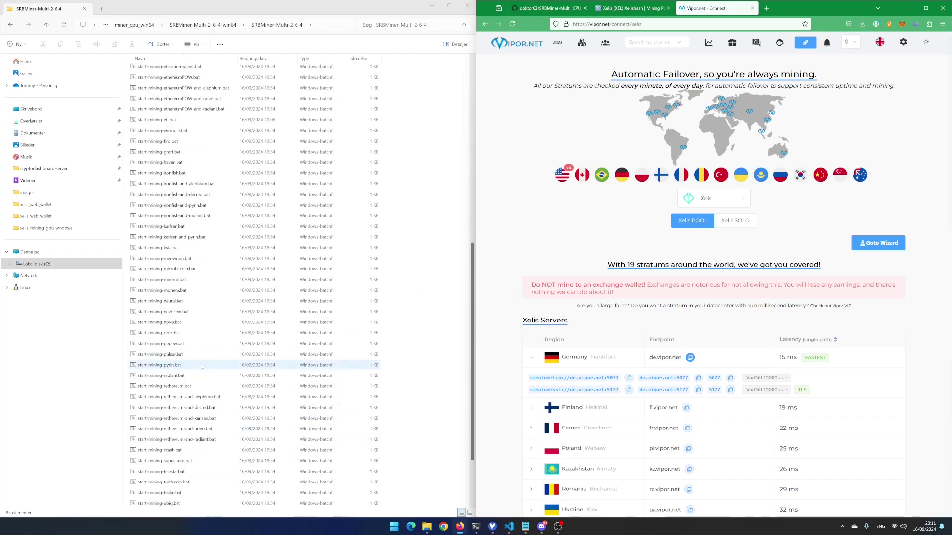
right_click(172, 462)
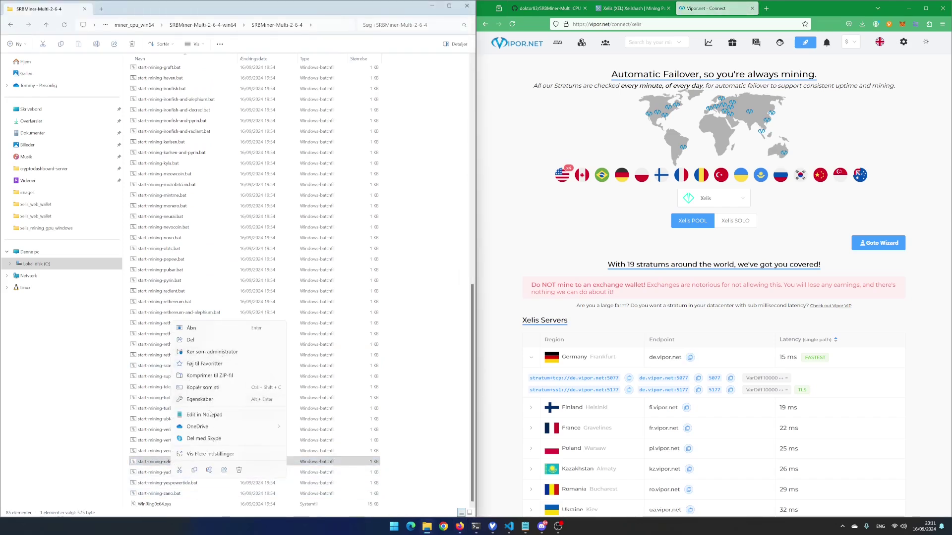
click(209, 414)
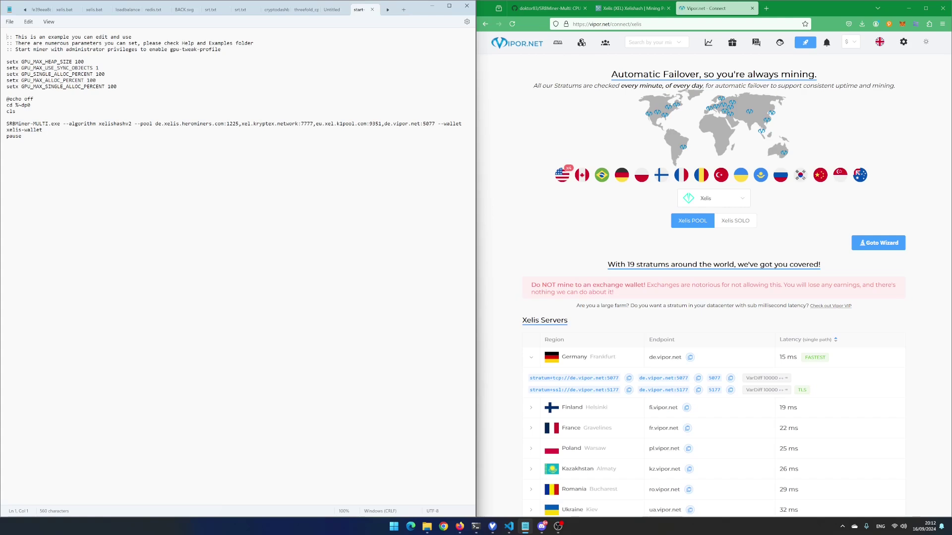
Remove the herominers, kryptex and k1pool addresses, leaving de.vipor.net:5077, then search 'xeli' in a new tab
drag(155, 123, 241, 126)
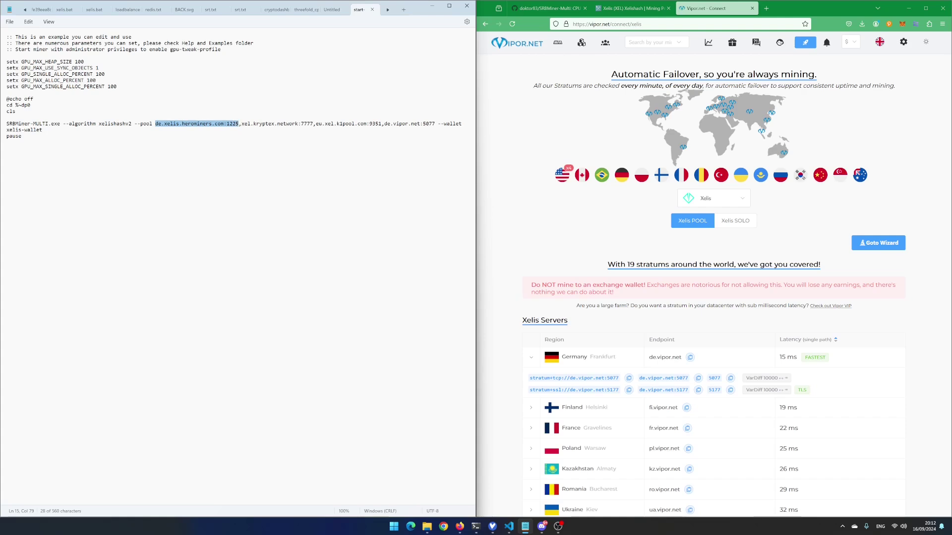
drag(385, 124, 157, 126)
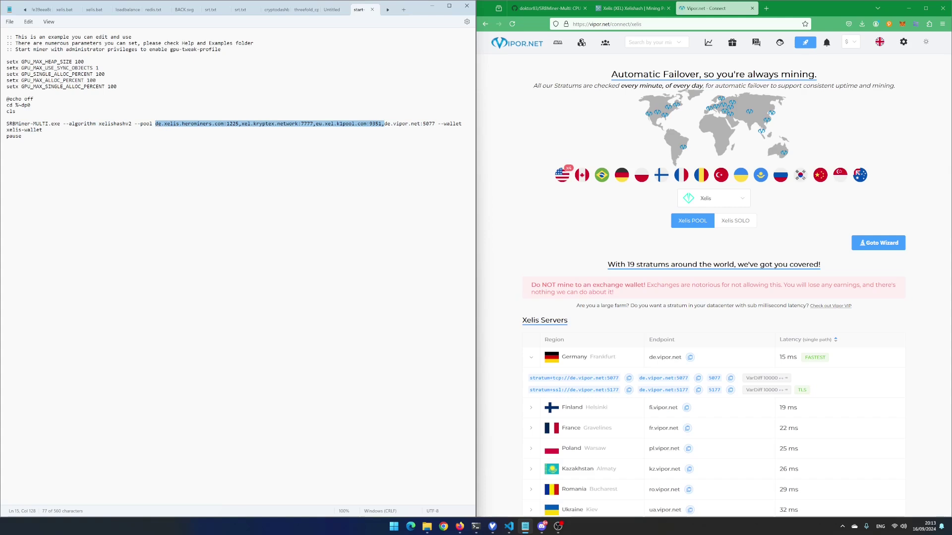
key(Delete)
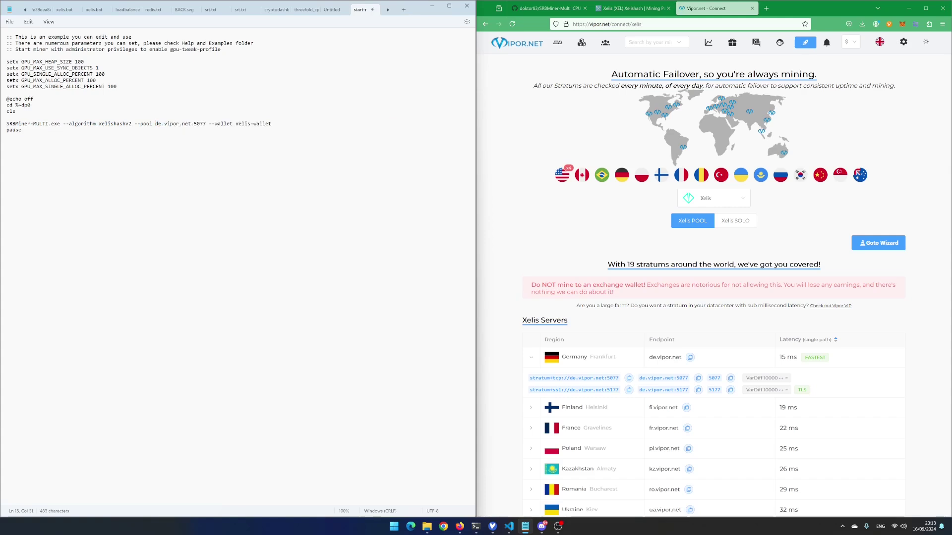
click(766, 8)
text(xeli)
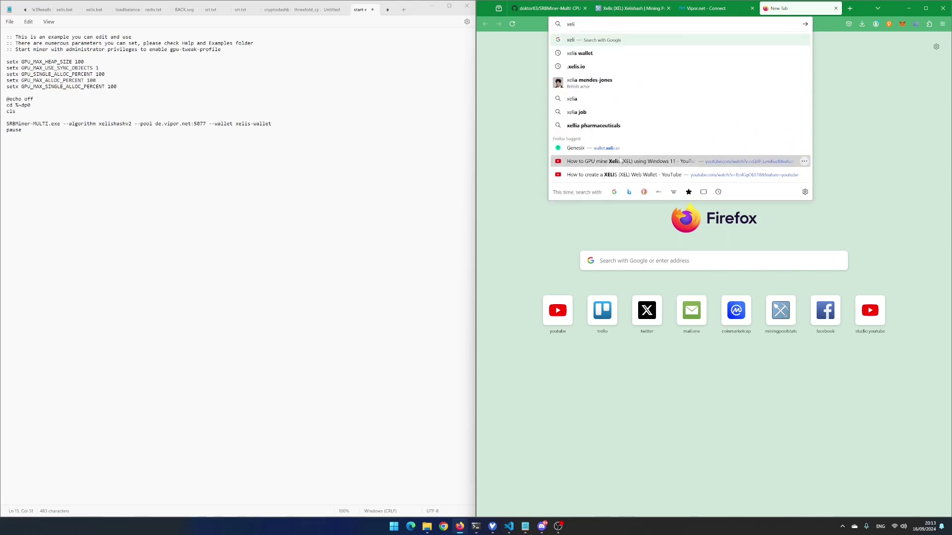
Open the Genesix Xelis web wallet and unlock the saved wallet with its password
click(611, 148)
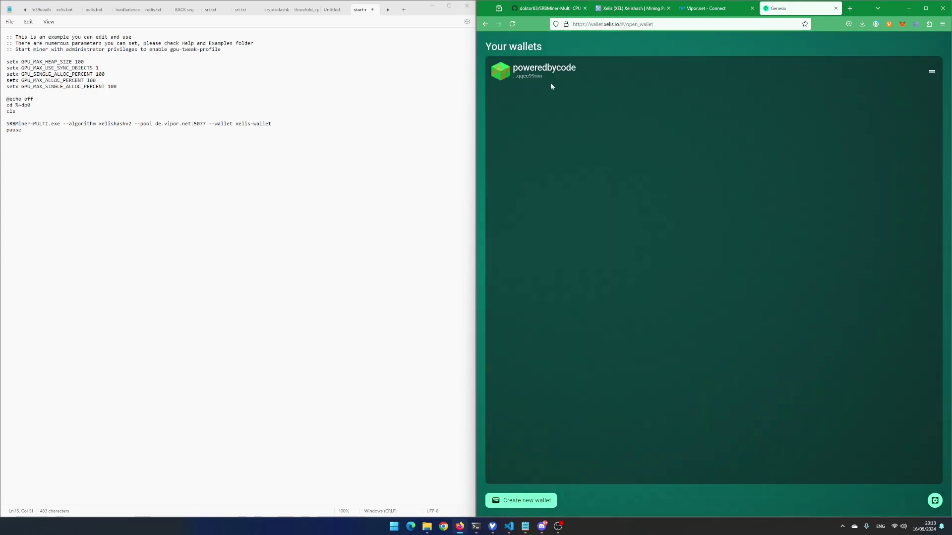
click(561, 100)
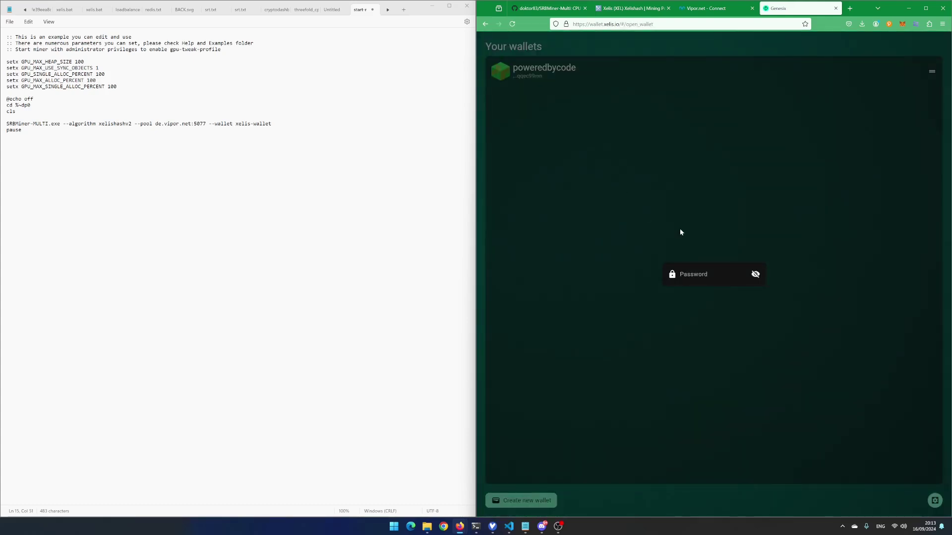
text(*)
key(Return)
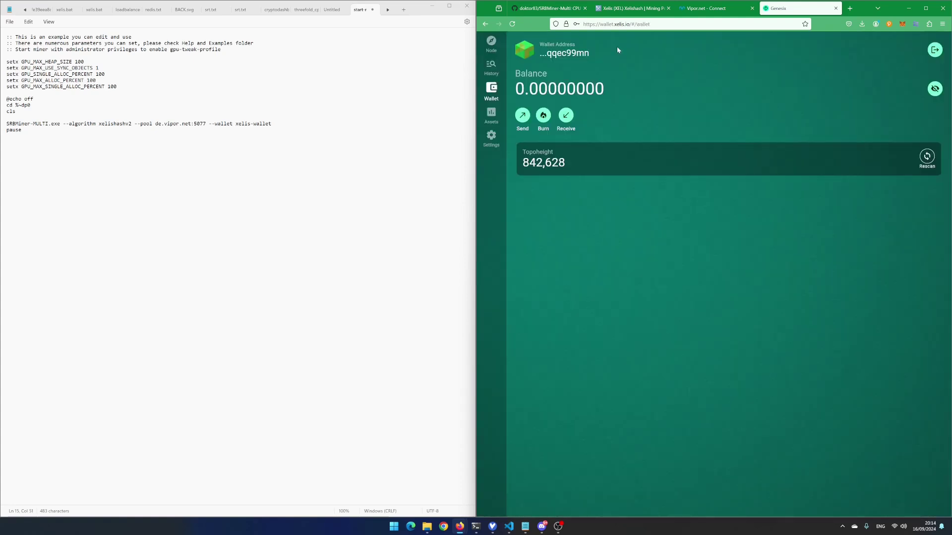
Copy the wallet address, replace the 'xelis-wallet' placeholder with it, and append --cpu-threads
click(560, 55)
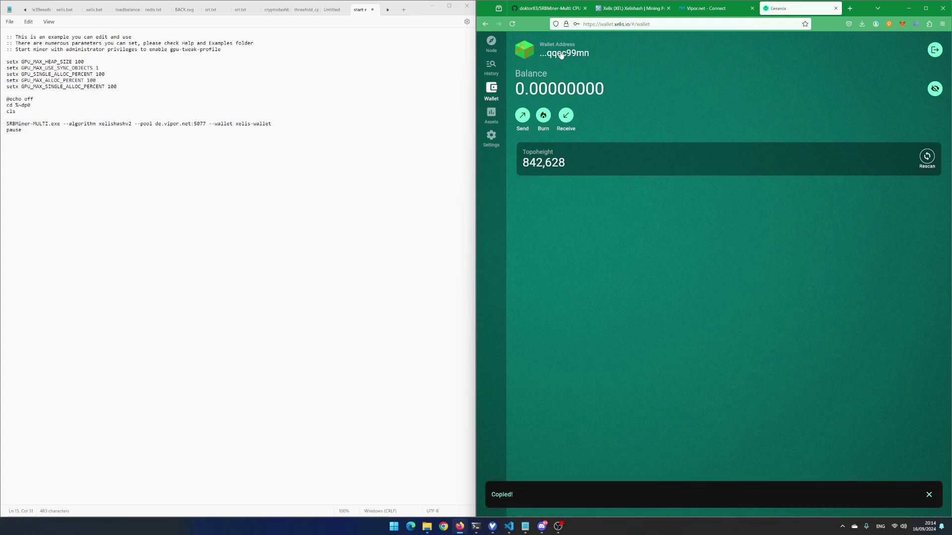
drag(236, 124, 274, 125)
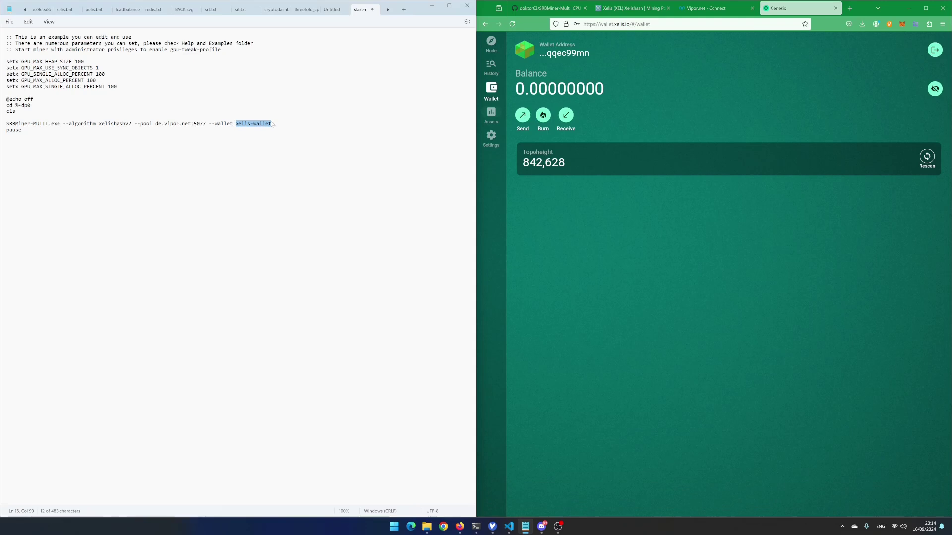
key(ctrl+v)
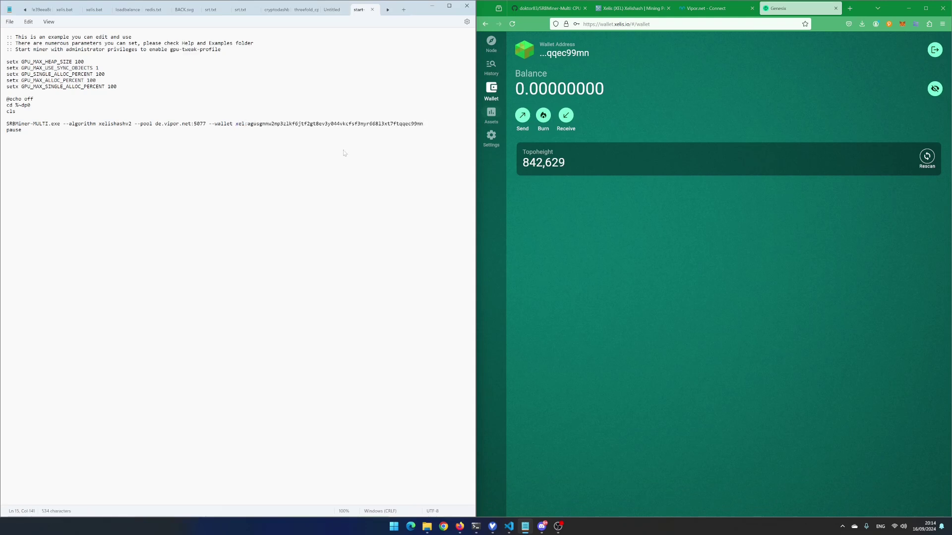
text(--cpu-threads 8)
Run start-mining-xelis.bat and snap the SRBMiner console to the left half of the screen
key(alt+Tab)
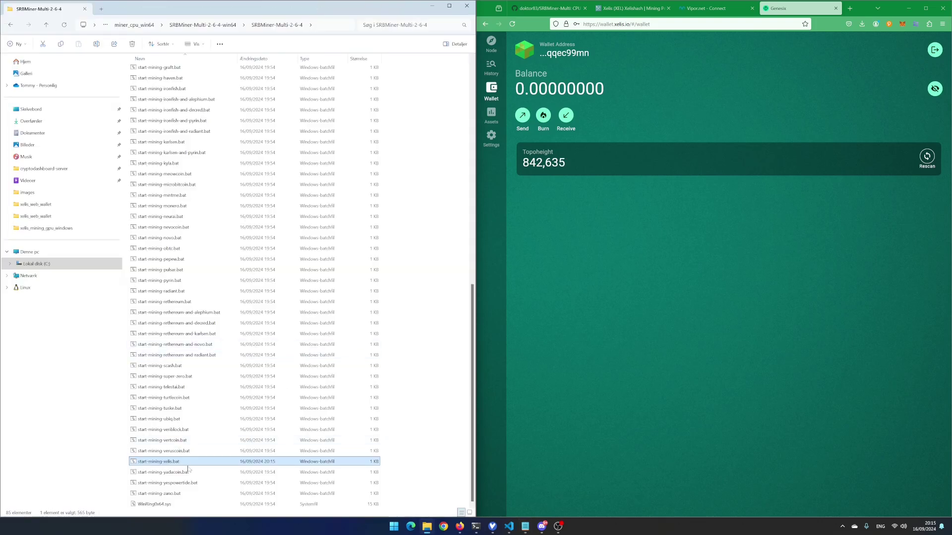
key(Return)
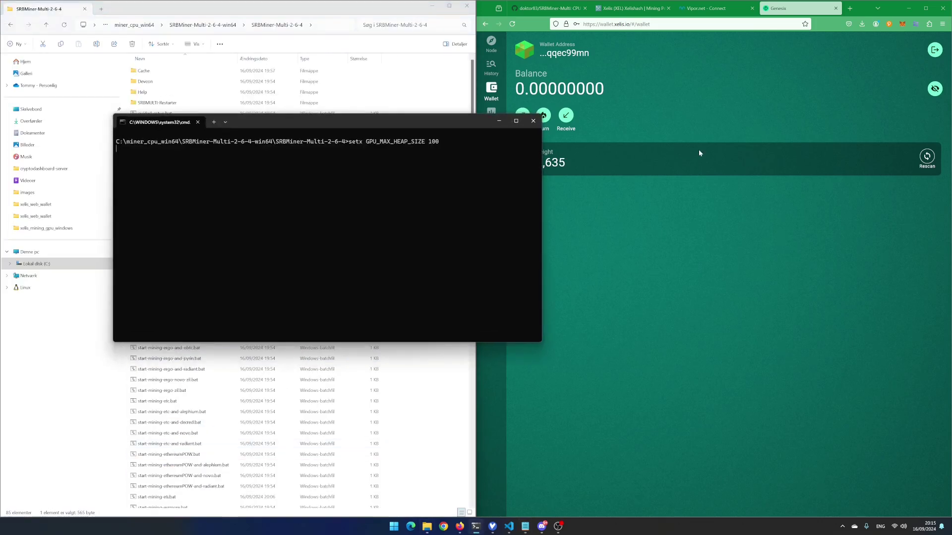
key(super+Left)
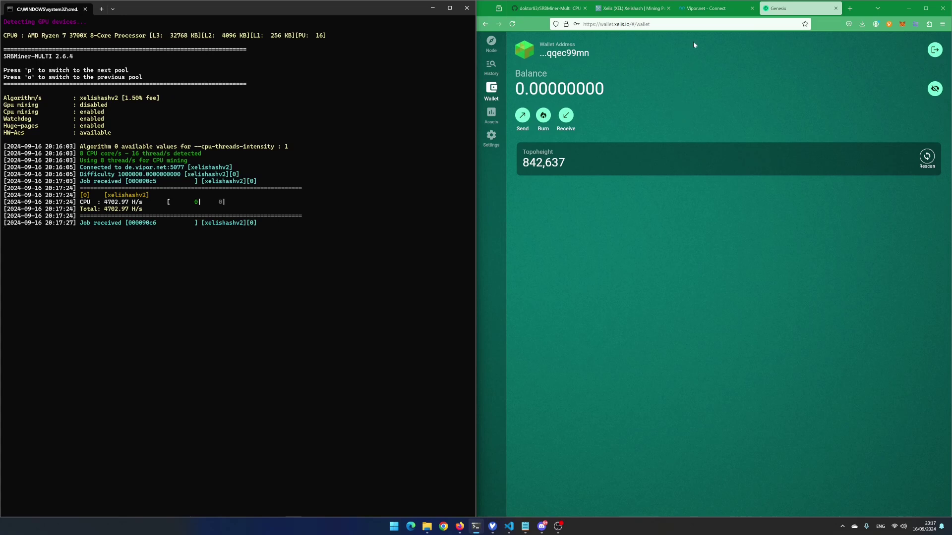
Search Vipor.net for the pasted wallet address and open its miner dashboard
click(714, 9)
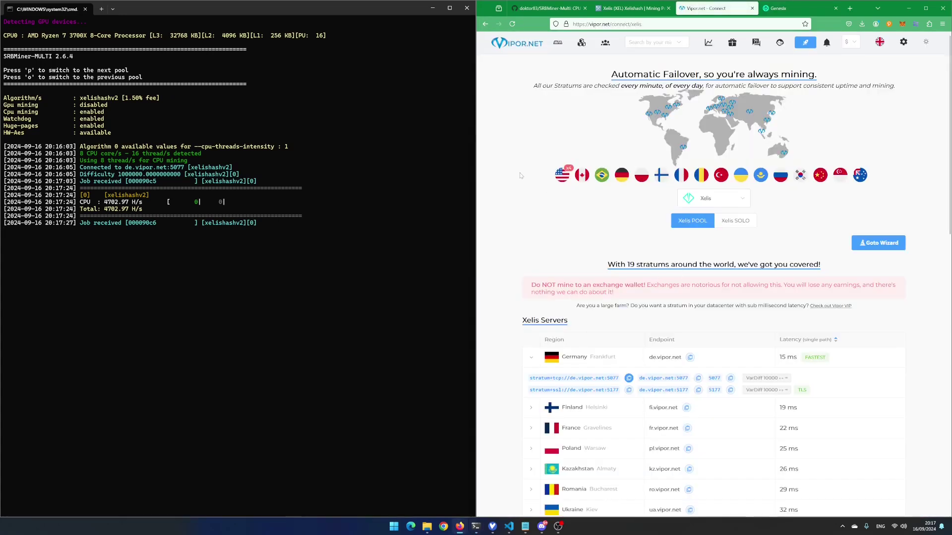
click(646, 42)
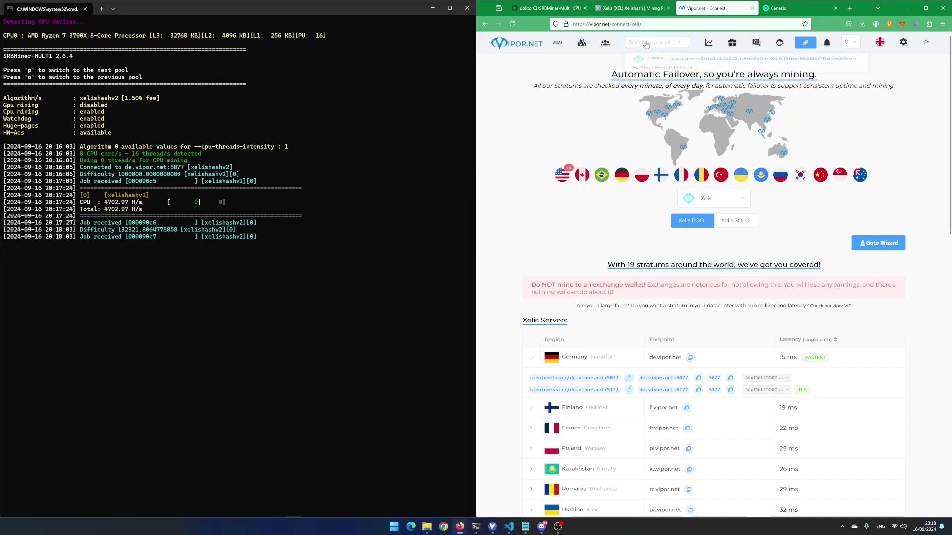
key(ctrl+v)
click(694, 63)
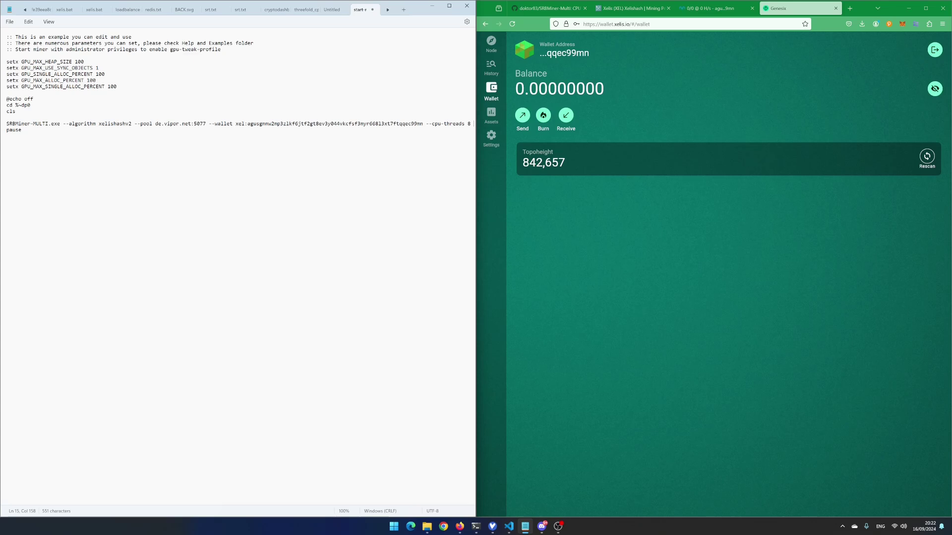
Append '--worker poweredbycode01' to the SRBMiner command after --cpu-threads 8
text(--worker poweredbycode01)
Relaunch start-mining-xelis.bat so SRBMiner mines on de.vipor.net:5077, with the console snapped left
key(alt+Tab)
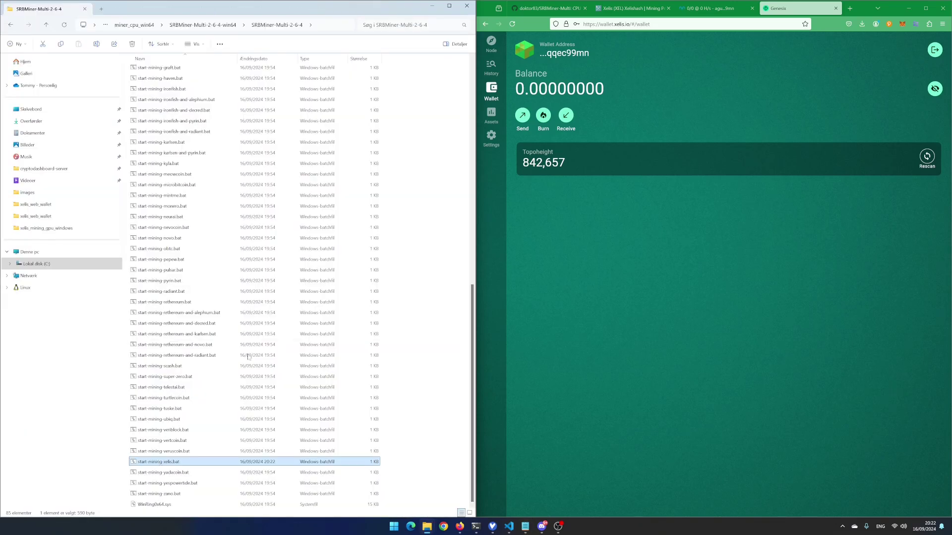
key(Return)
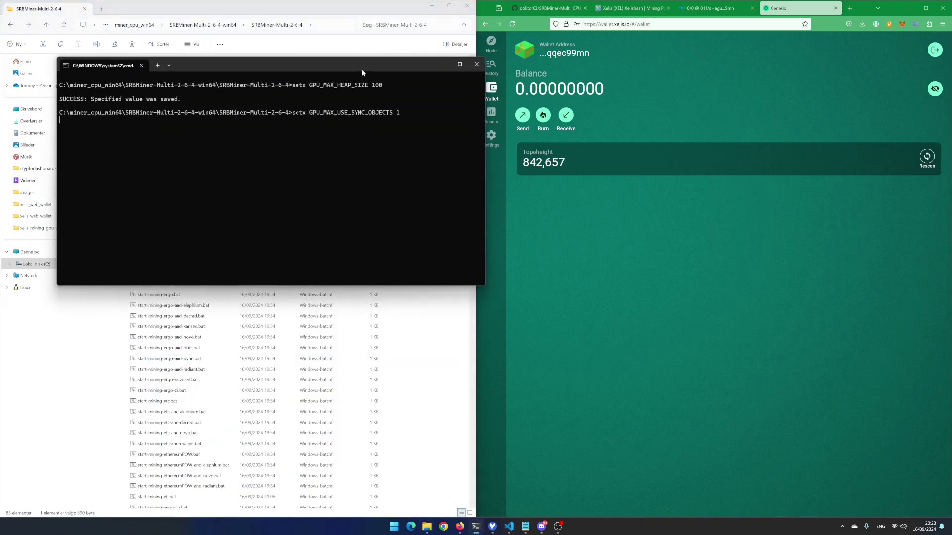
key(super+Left)
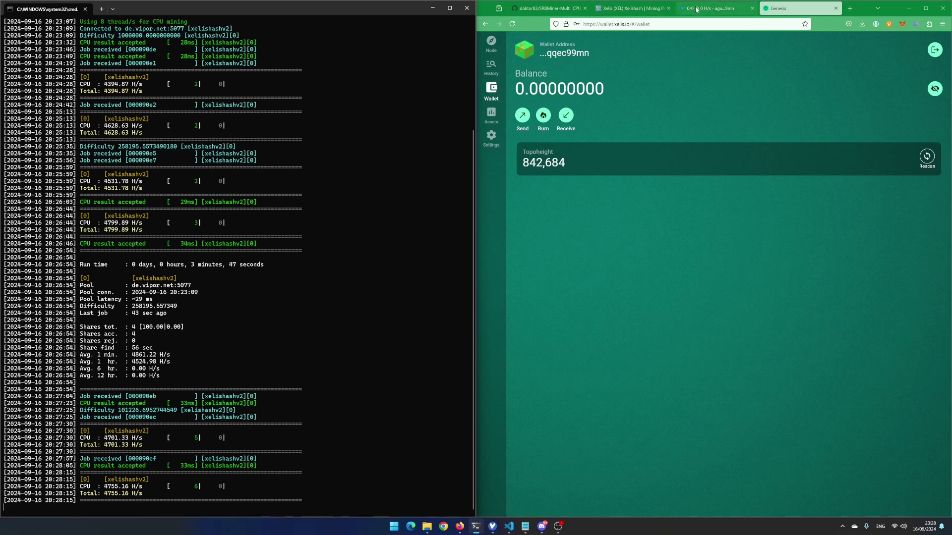
Refresh the Vipor miner dashboard for the wallet address to show 2 workers at 6.83 kH/s
click(714, 8)
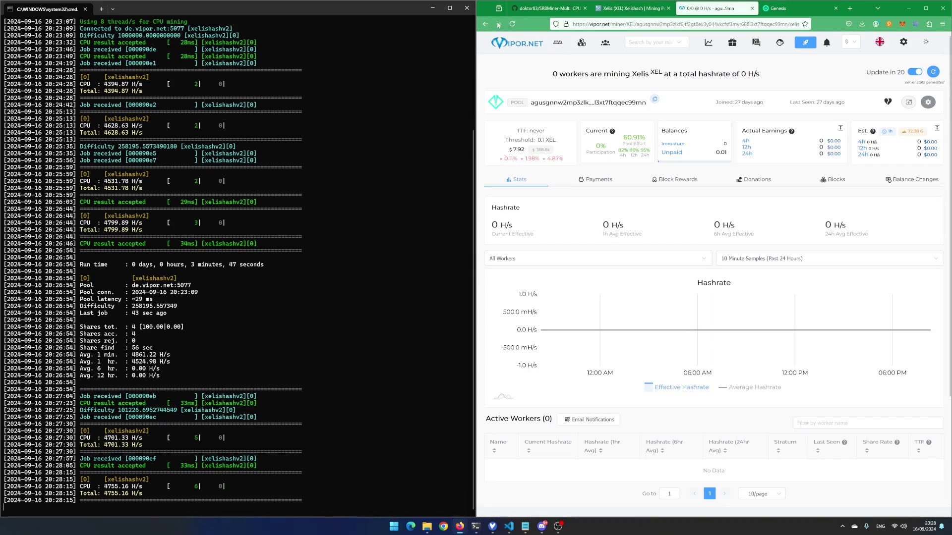
key(F5)
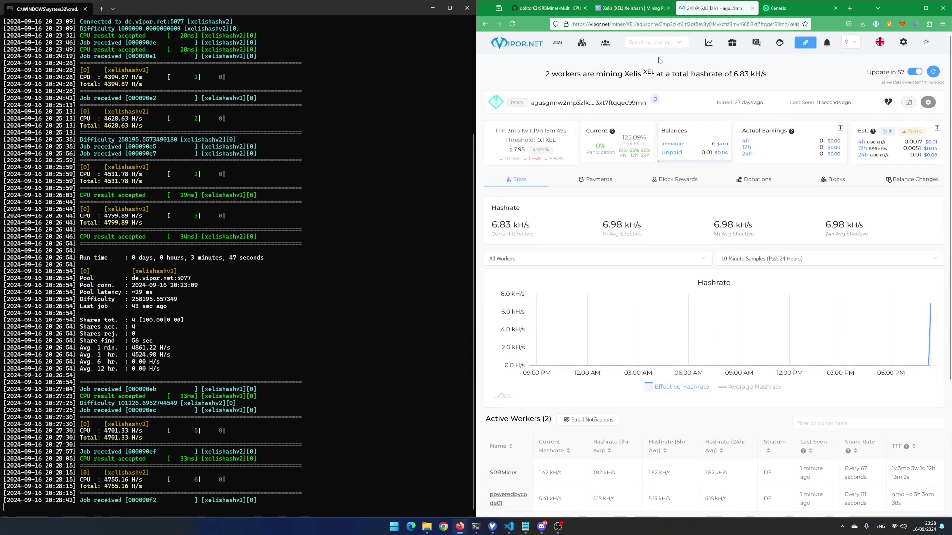
click(646, 43)
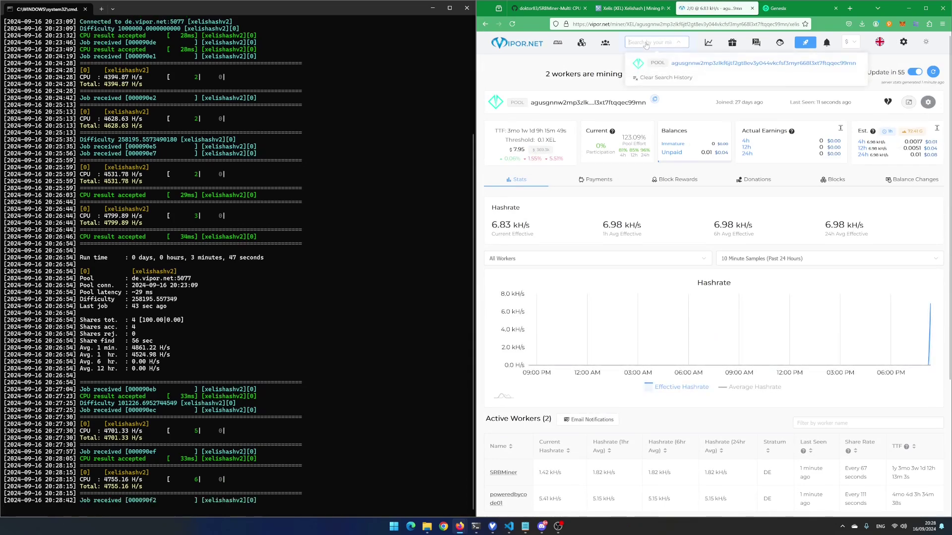
click(702, 64)
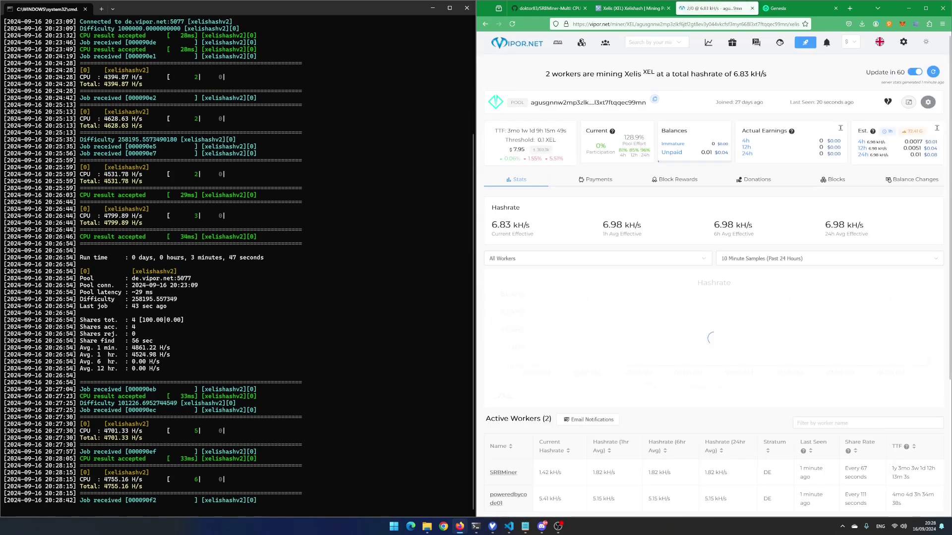